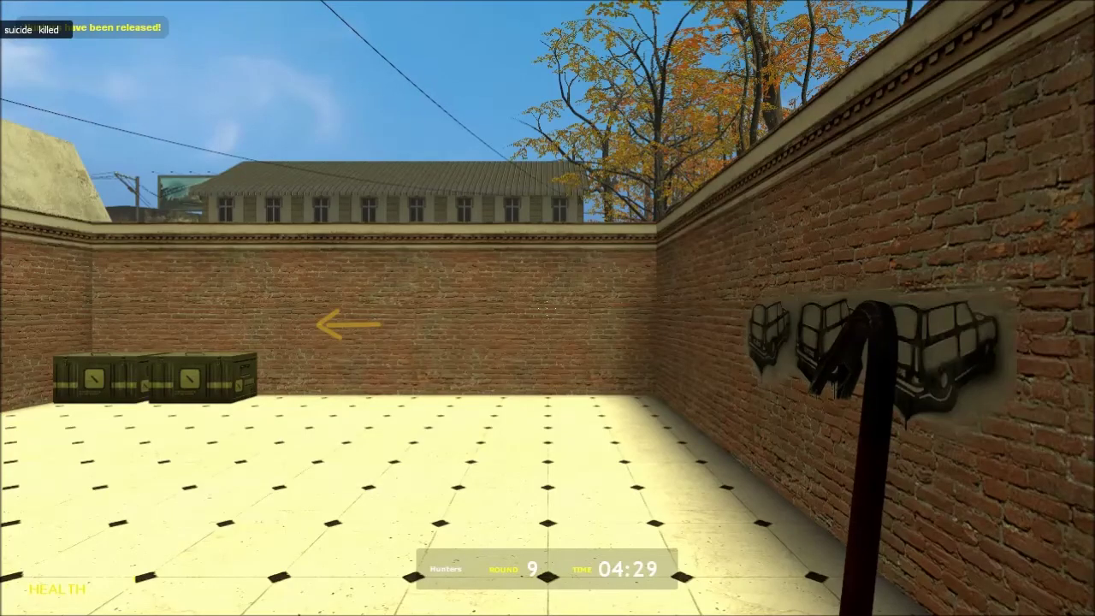
pyautogui.press('3')
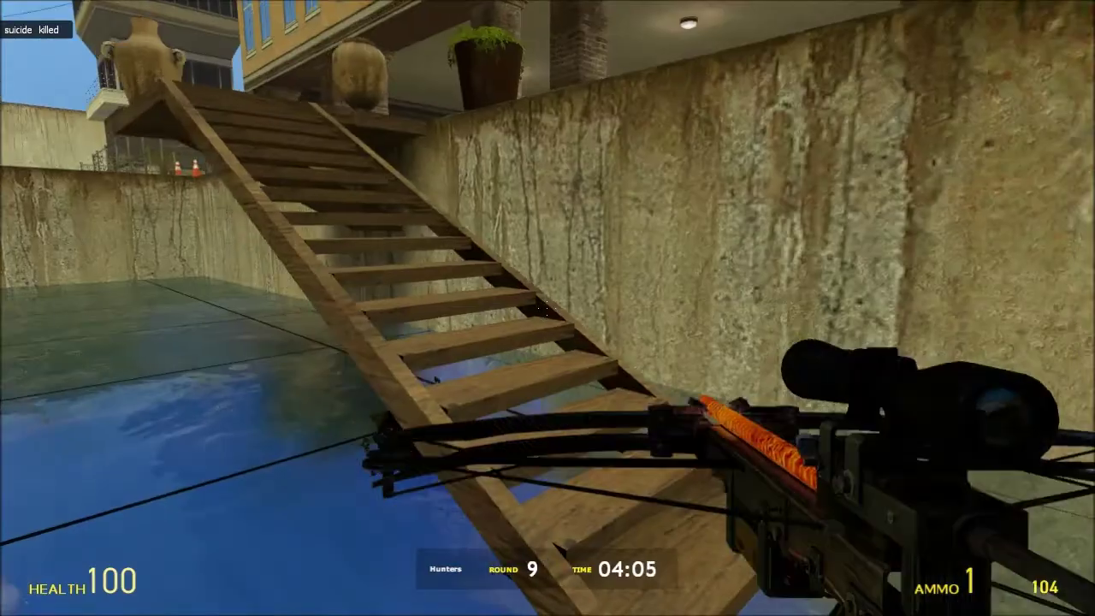
pyautogui.press('w')
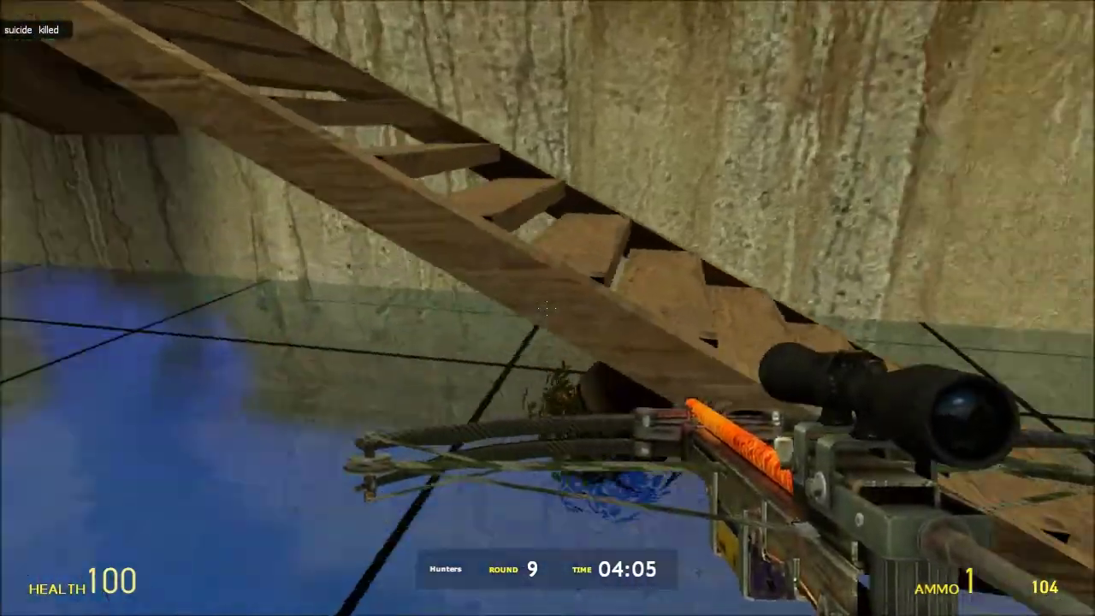
pyautogui.press('w')
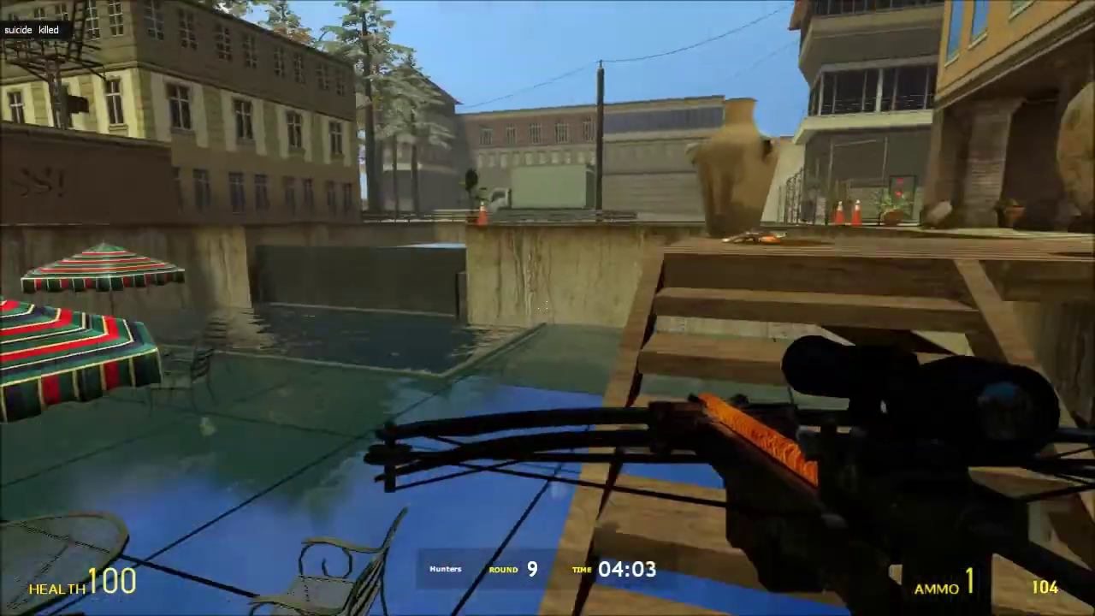
pyautogui.press('w')
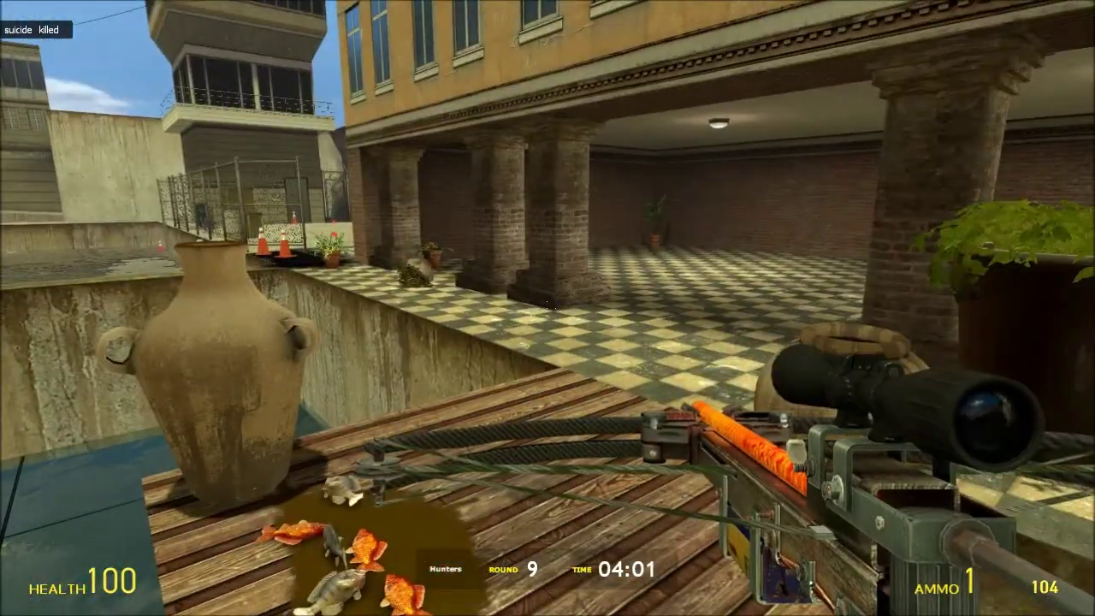
pyautogui.press('w')
pyautogui.press('3')
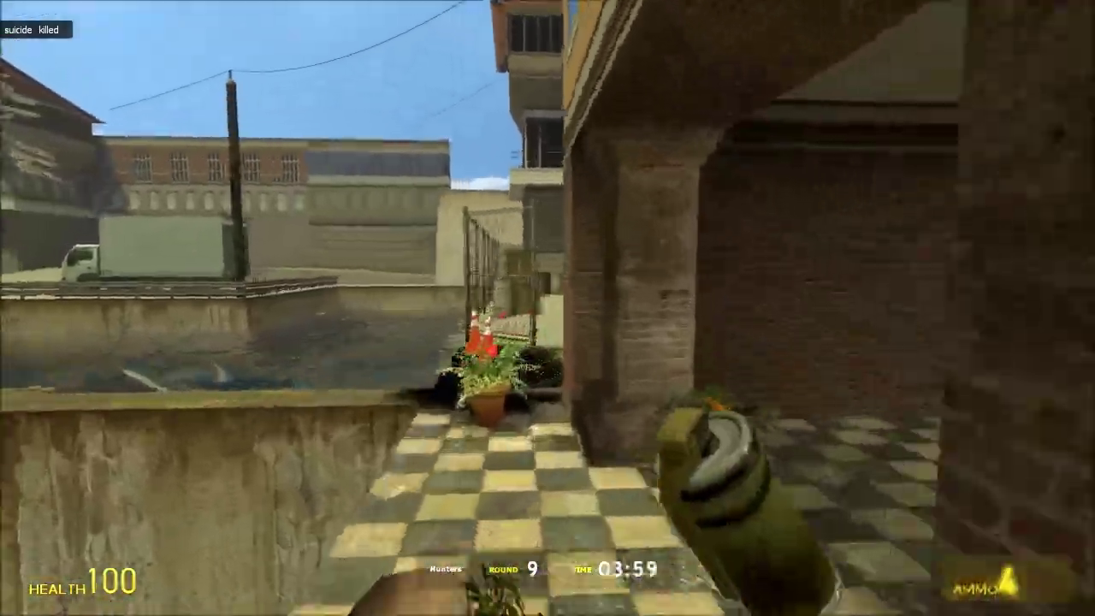
pyautogui.press('w')
pyautogui.press('1')
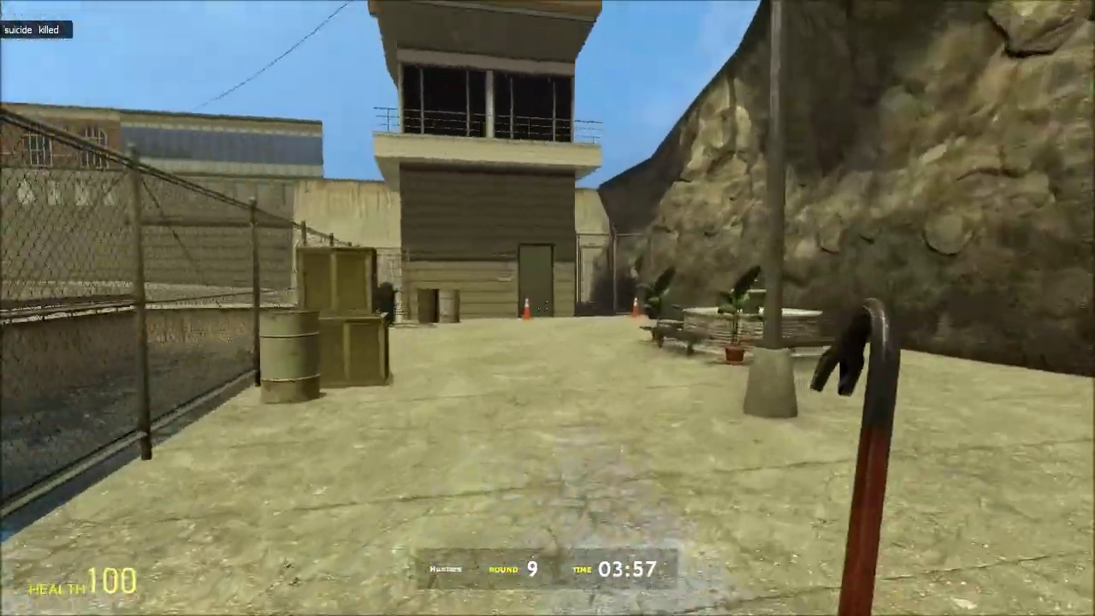
pyautogui.press('w')
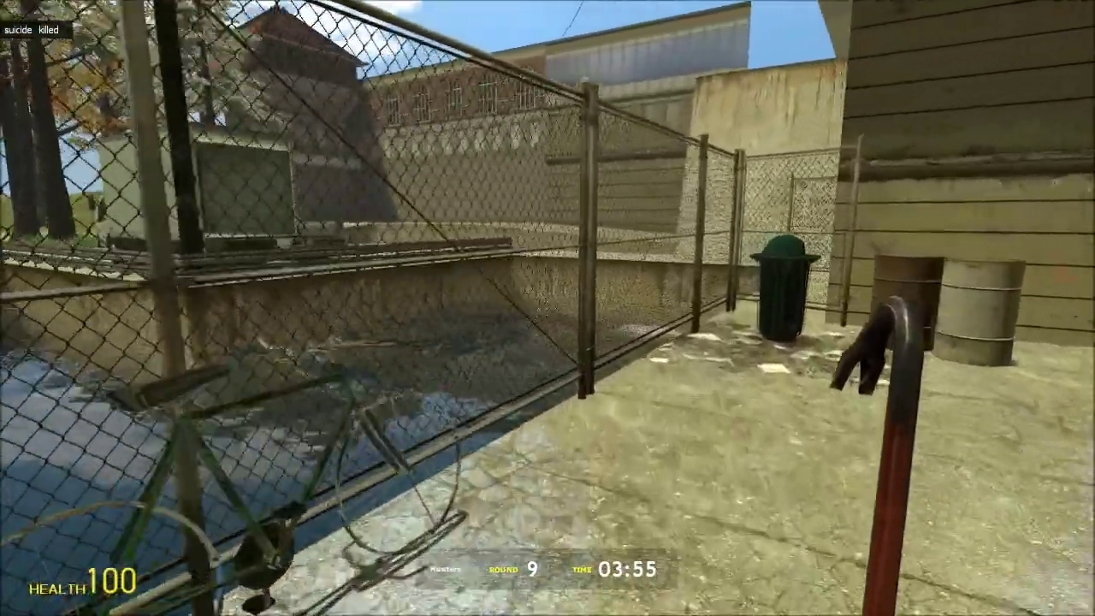
pyautogui.press('w')
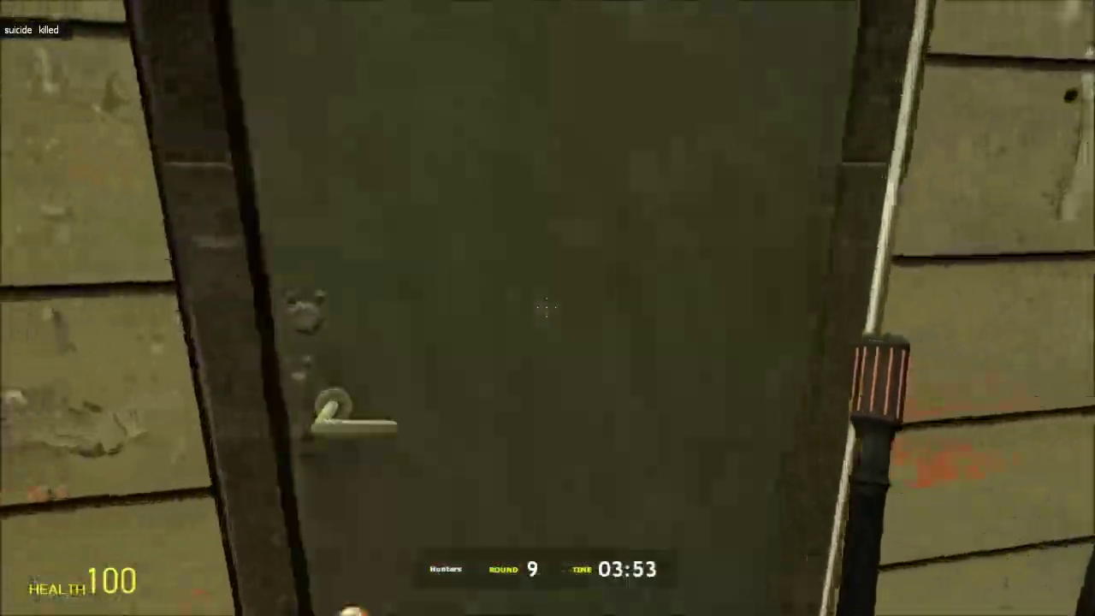
pyautogui.press('e')
pyautogui.press('w')
pyautogui.press('2')
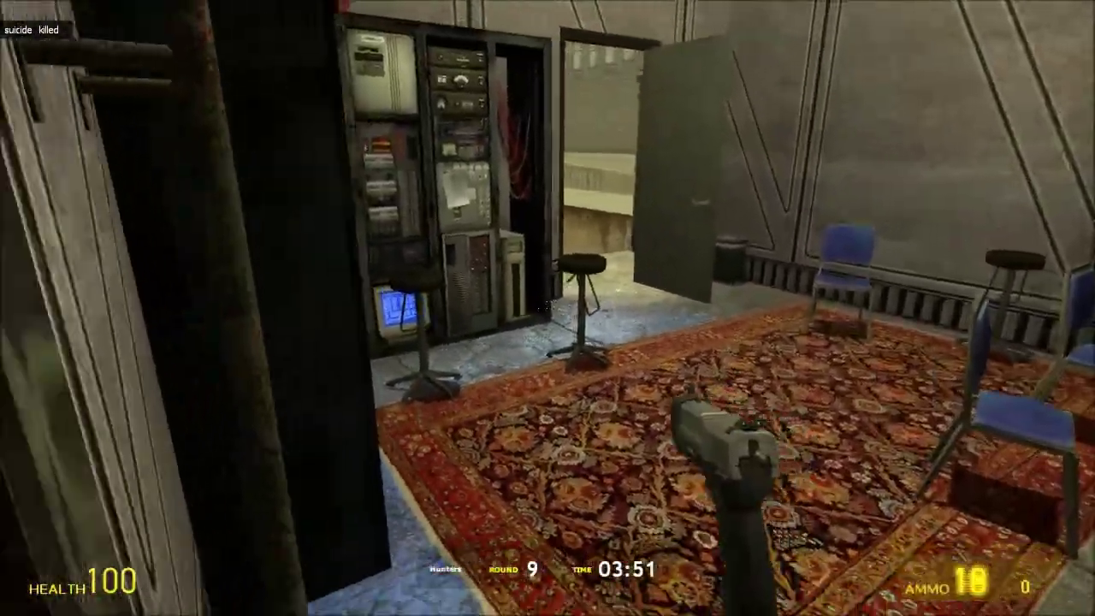
pyautogui.press('w')
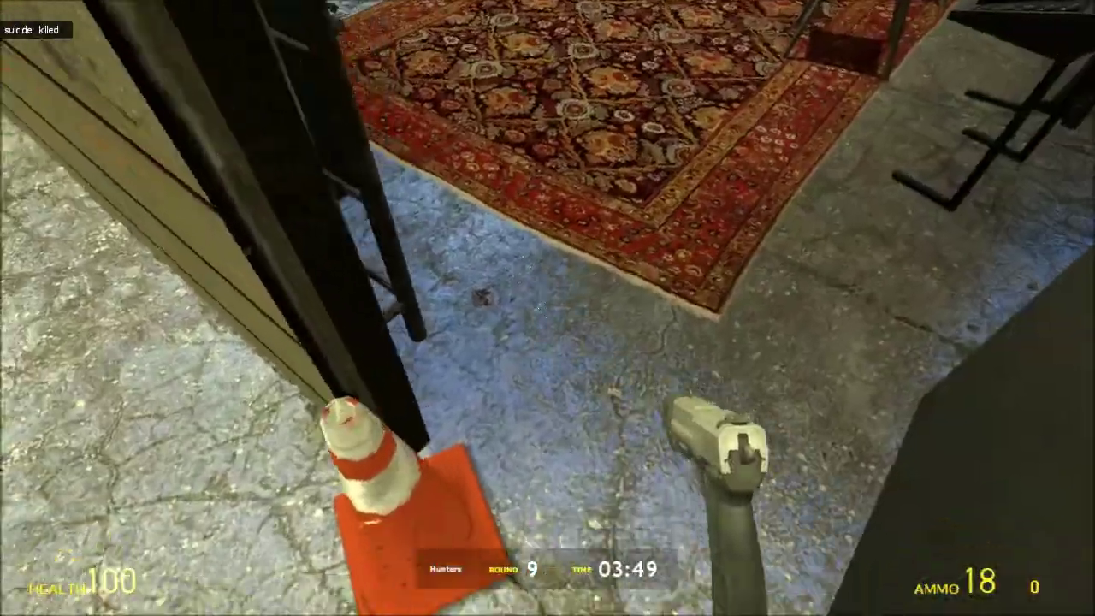
pyautogui.press('1')
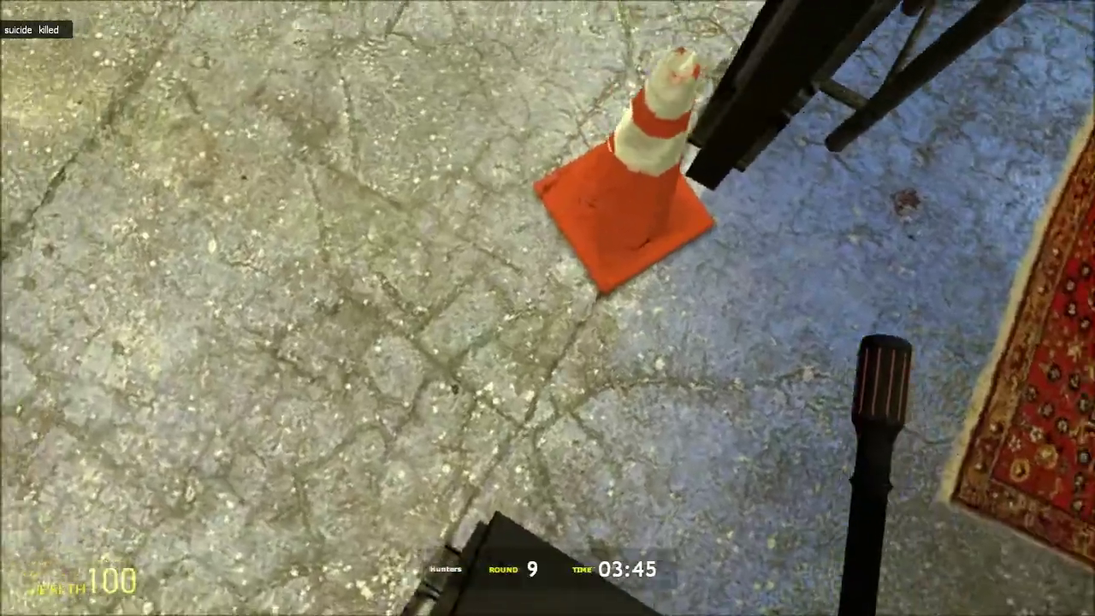
pyautogui.press('3')
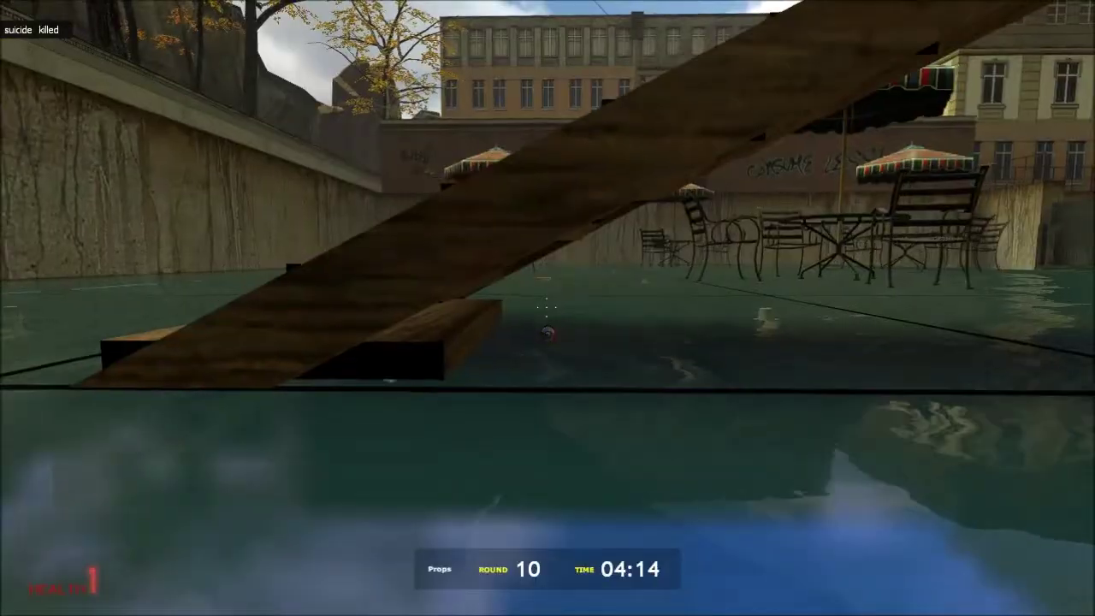
pyautogui.press('w')
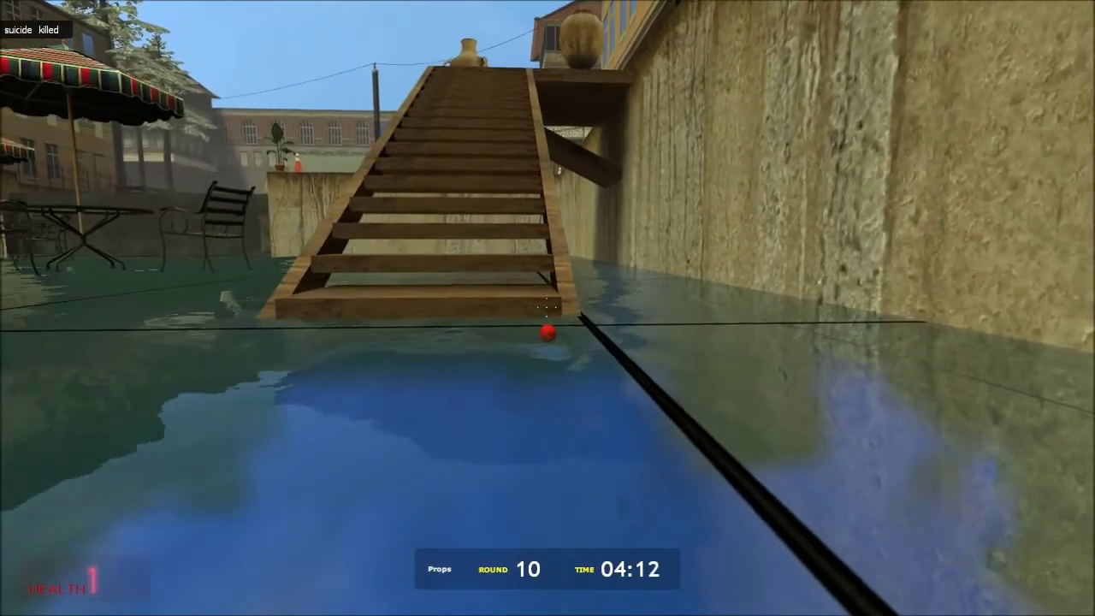
pyautogui.press('w')
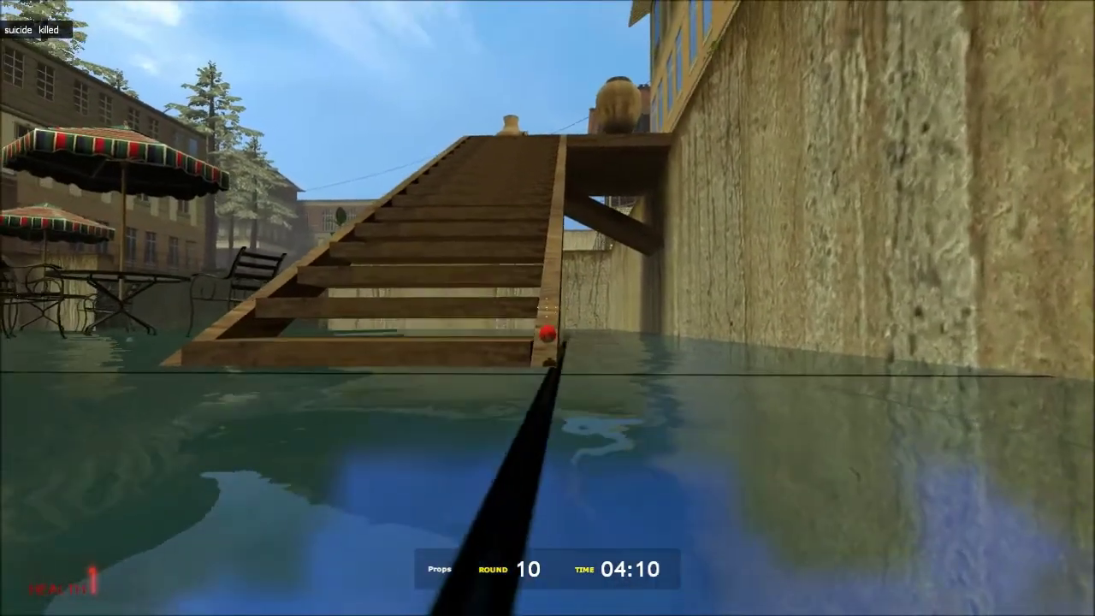
pyautogui.press('w')
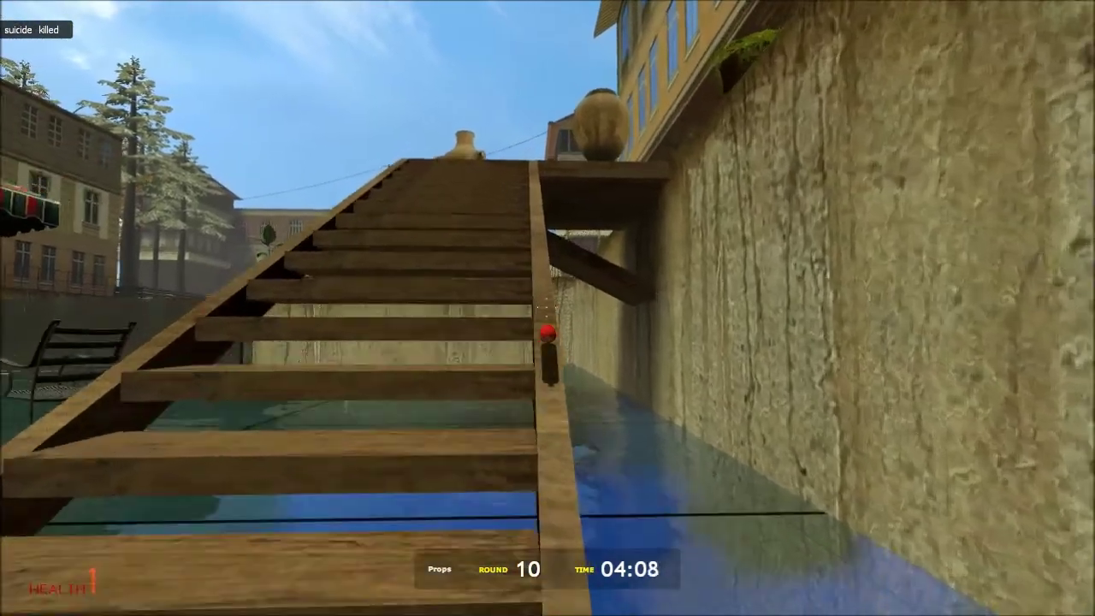
pyautogui.press('w')
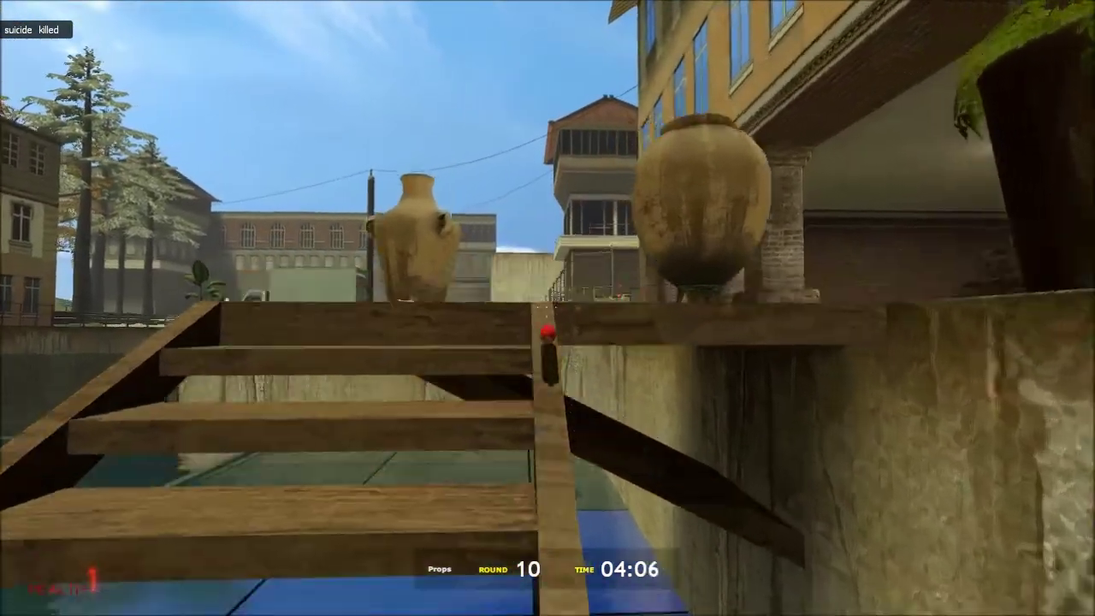
pyautogui.press('w')
pyautogui.press('w')
pyautogui.press('w')
pyautogui.press('w')
pyautogui.press('w')
pyautogui.press('w')
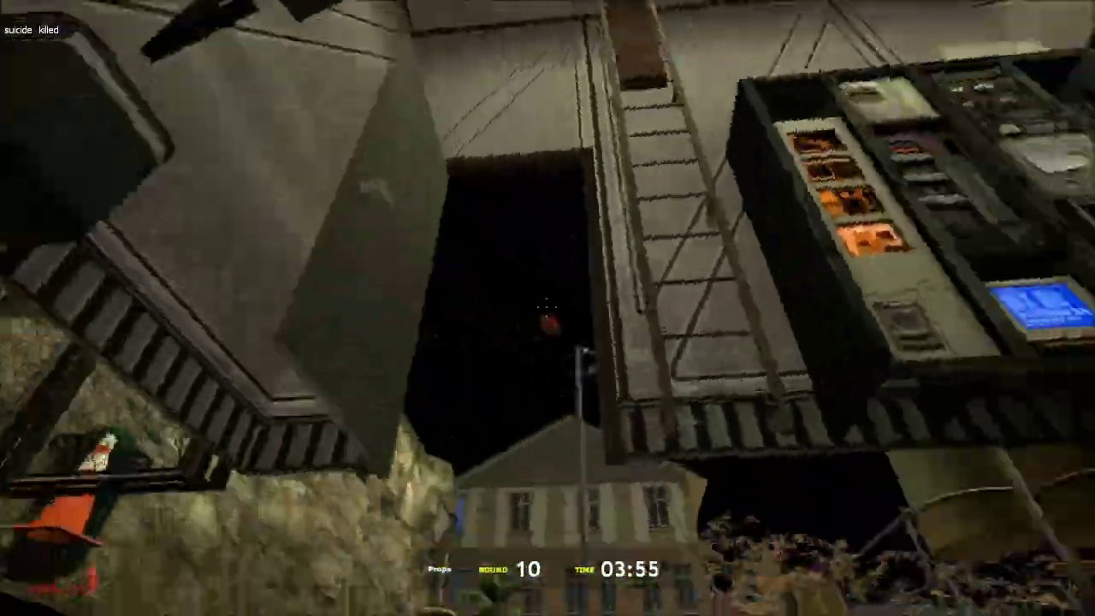
pyautogui.press('w')
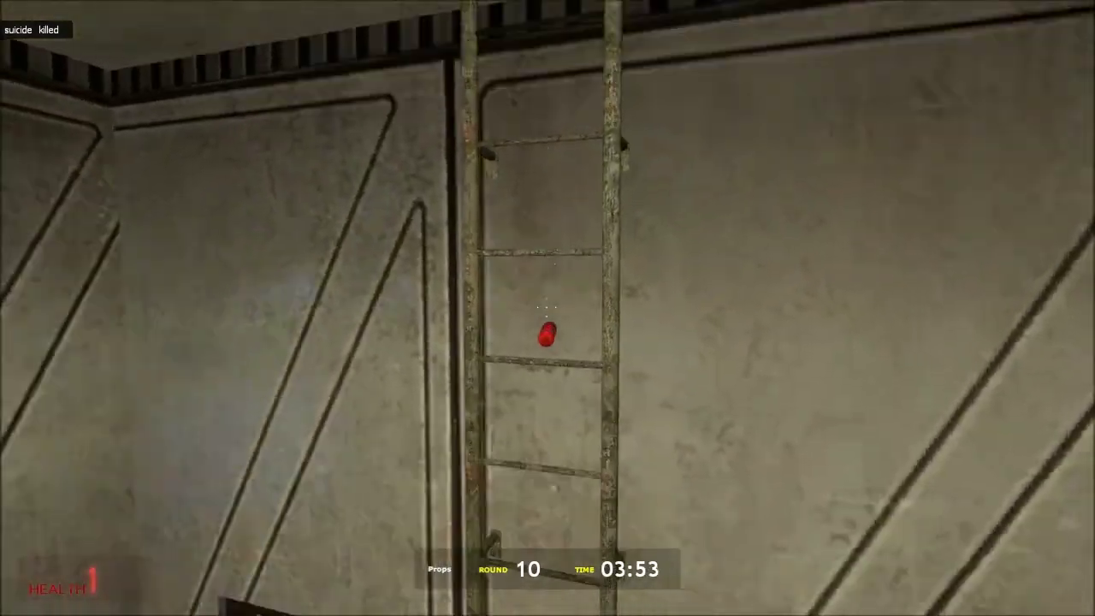
pyautogui.press('w')
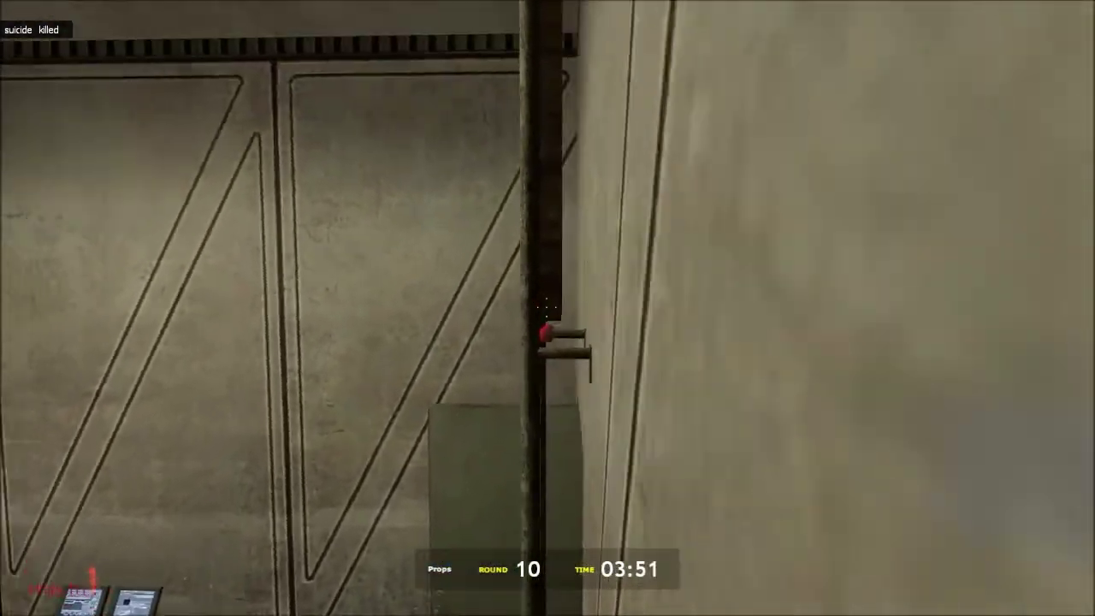
pyautogui.press('w')
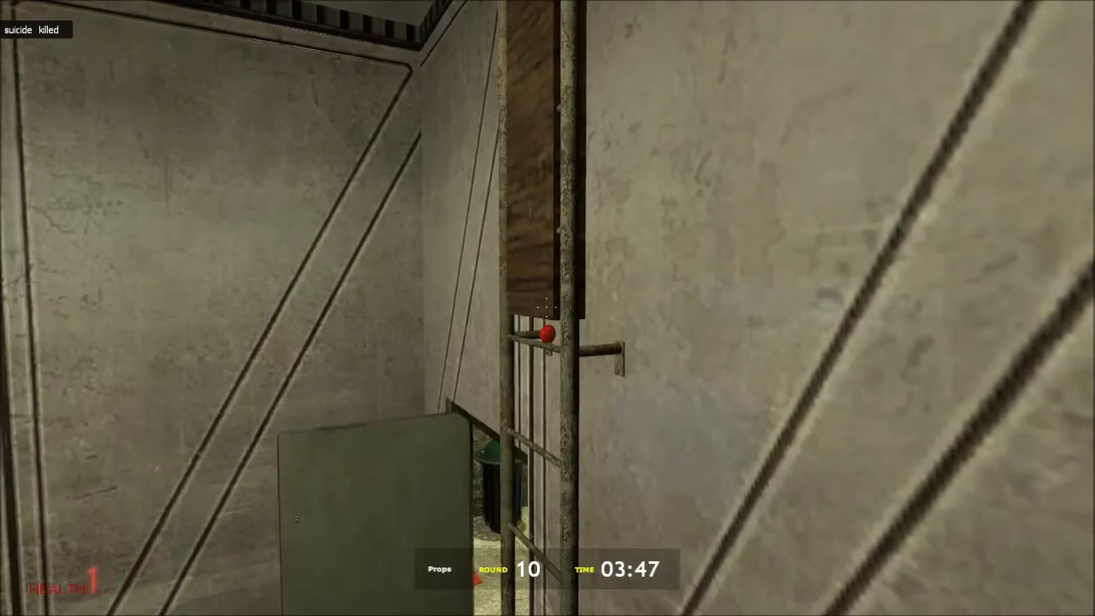
pyautogui.press('w')
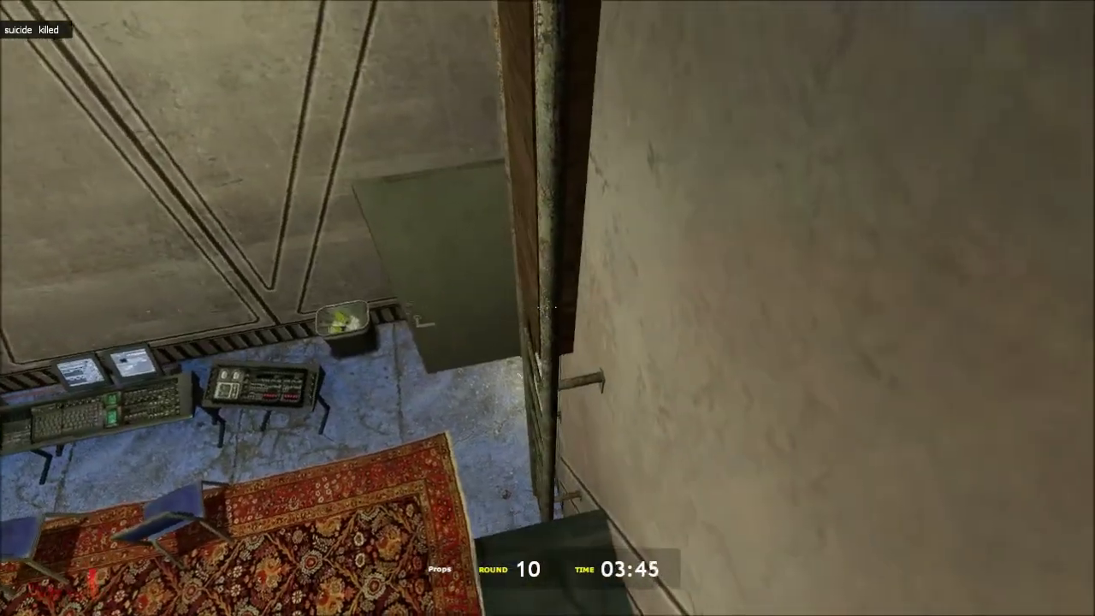
pyautogui.press('w')
pyautogui.press('w')
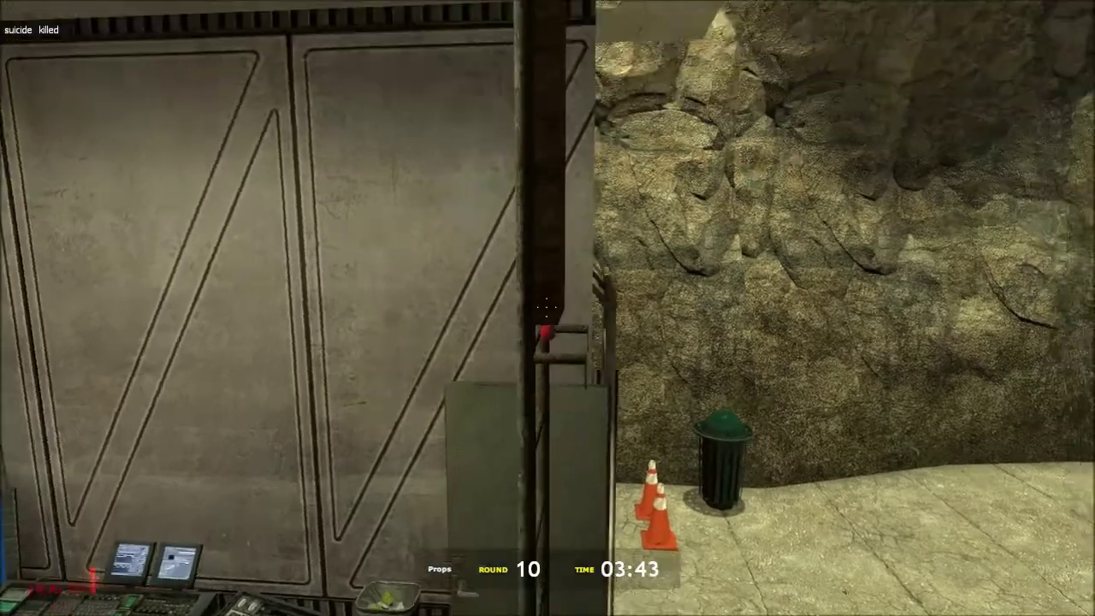
pyautogui.press('w')
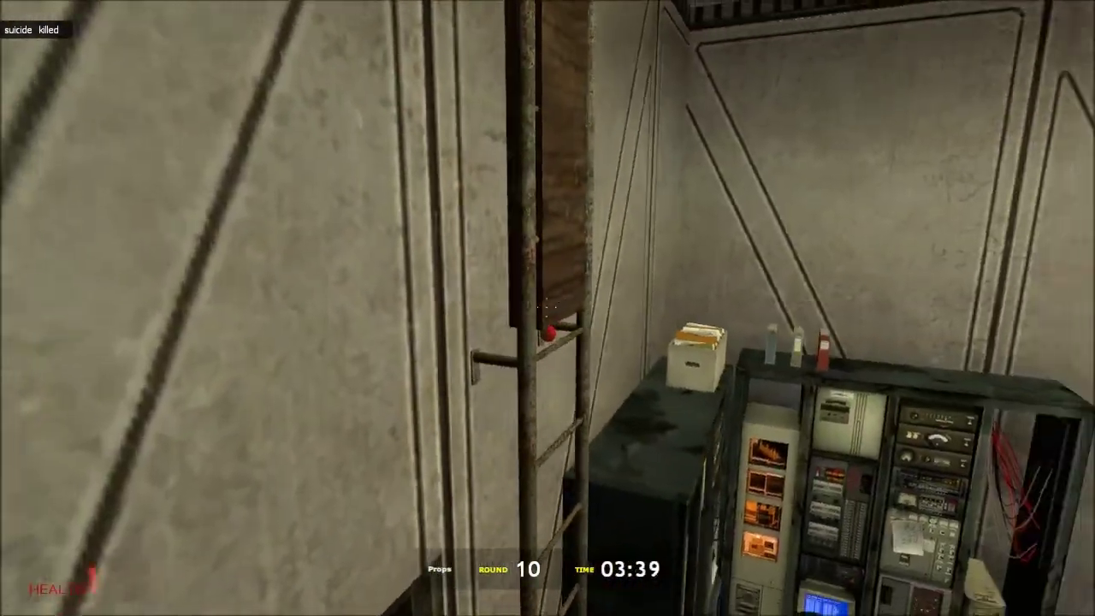
pyautogui.press('s')
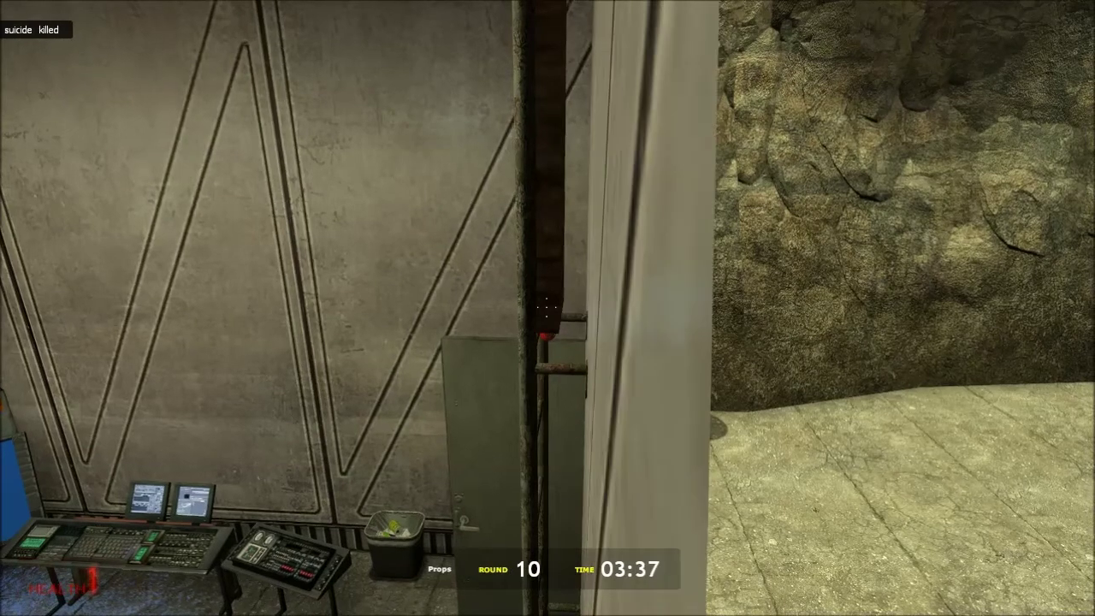